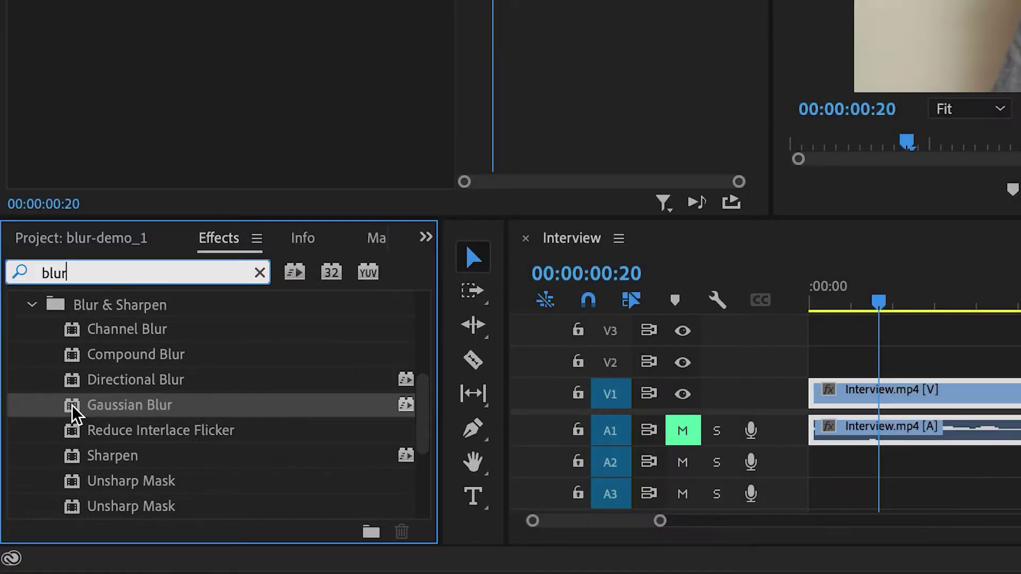
# Step: Apply the Gaussian Blur effect to the Interview.mp4 clip on V1 and show its Effect Controls
pyautogui.moveTo(75, 405); pyautogui.dragTo(951, 383)
pyautogui.moveTo(576, 383)
pyautogui.mouseDown()
pyautogui.moveTo(581, 390)
pyautogui.moveTo(563, 390)
pyautogui.mouseUp()
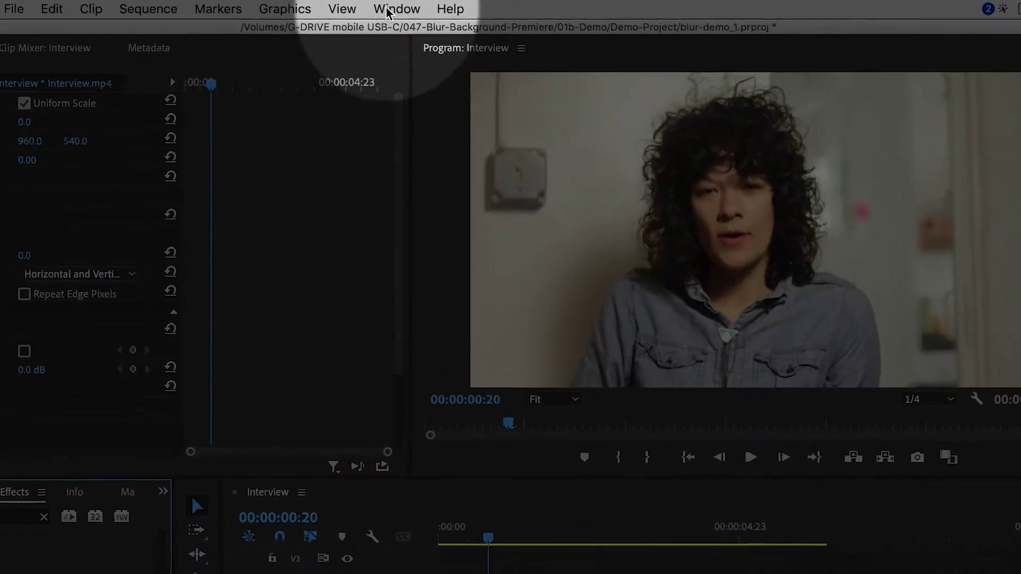
pyautogui.click(421, 7)
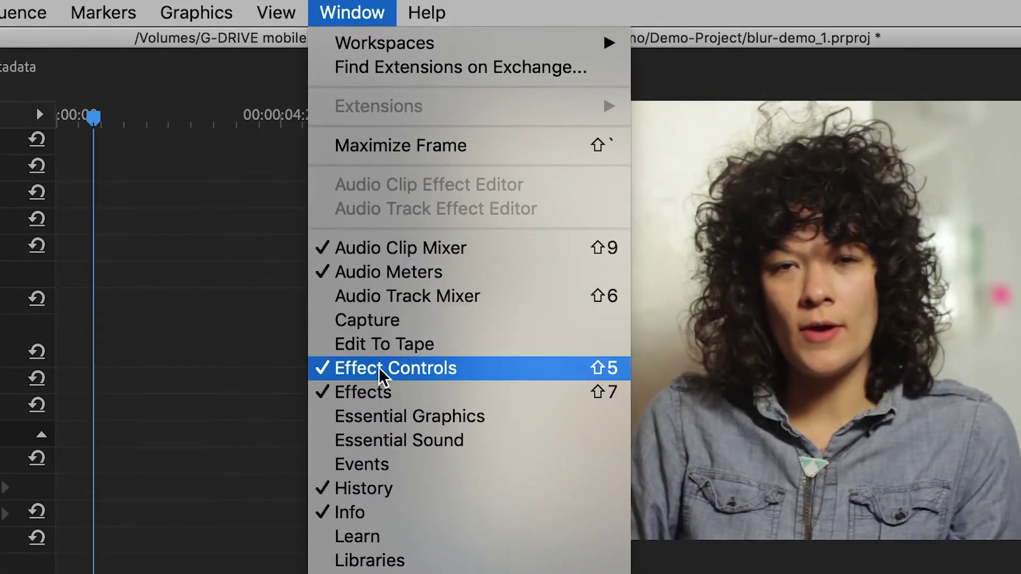
pyautogui.click(492, 374)
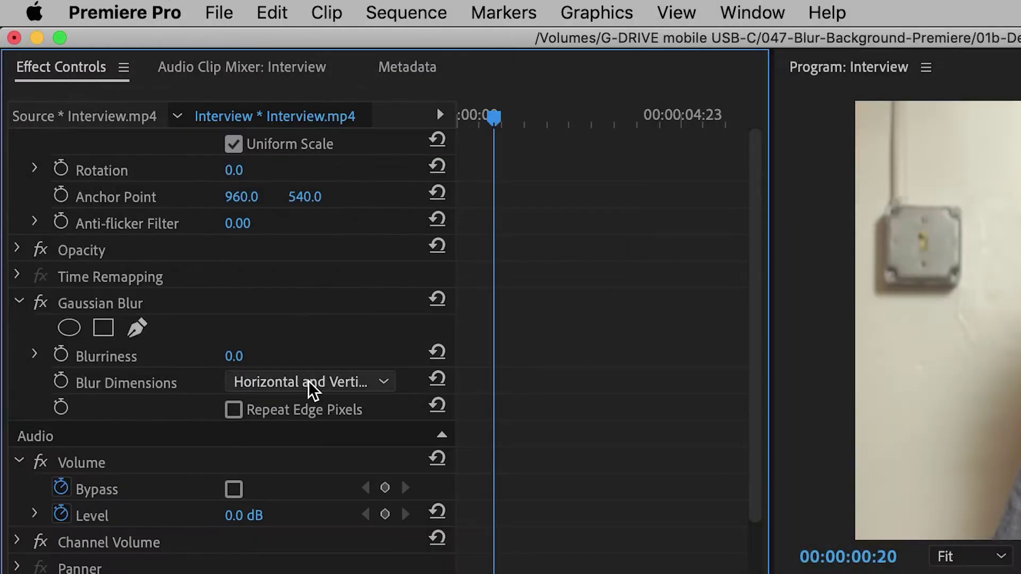
# Step: Set the Gaussian Blur's Blur Dimensions to Vertical and its Blurriness to 54
pyautogui.click(314, 390)
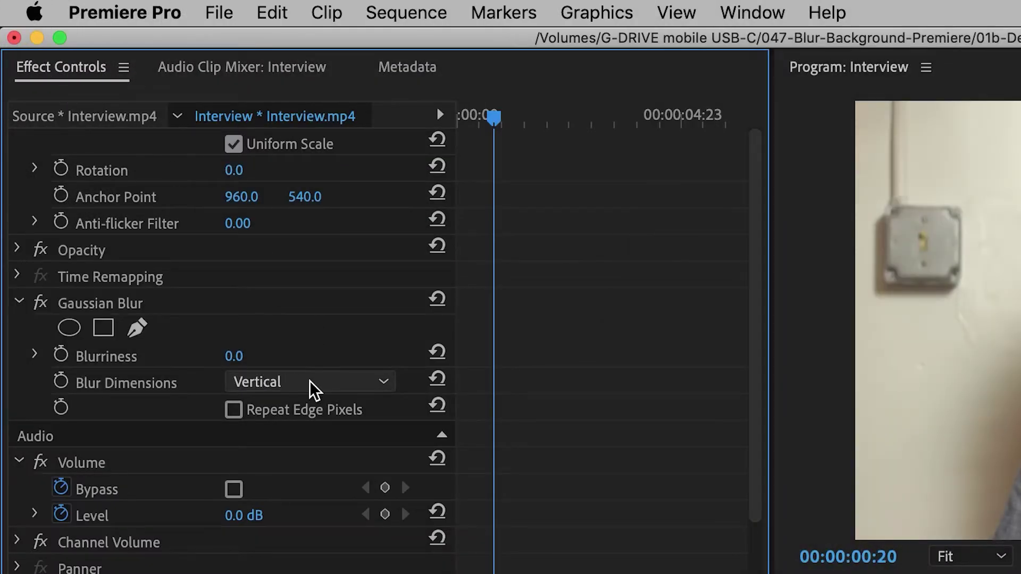
pyautogui.scroll(4, 549, 383)
pyautogui.scroll(-2, 551, 383)
pyautogui.scroll(-2, 551, 383)
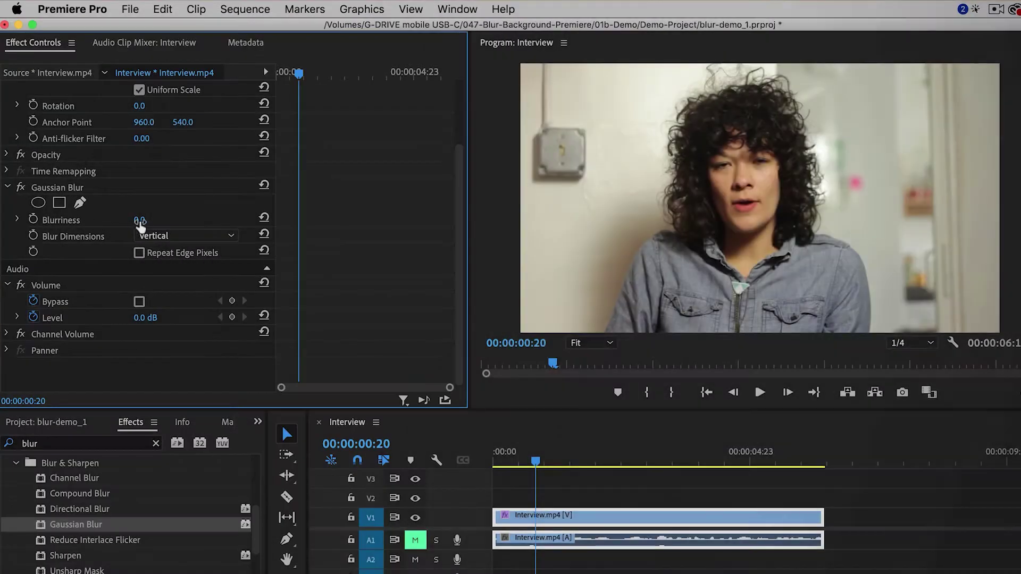
pyautogui.moveTo(140, 220); pyautogui.dragTo(160, 221)
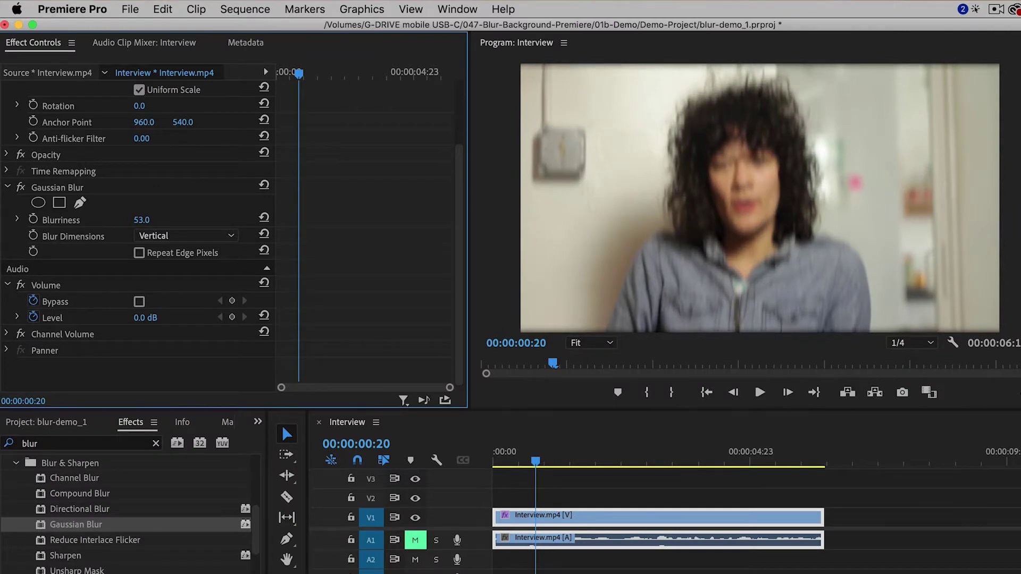
# Step: Set the Gaussian Blur's Blur Dimensions to Horizontal and Vertical and enable Repeat Edge Pixels
pyautogui.click(160, 235)
pyautogui.click(171, 210)
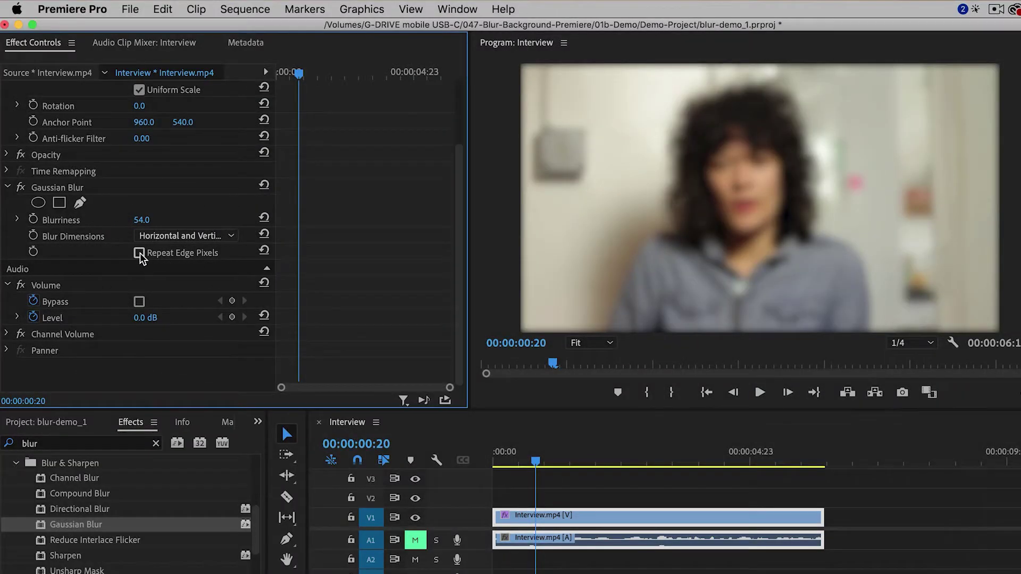
pyautogui.click(139, 253)
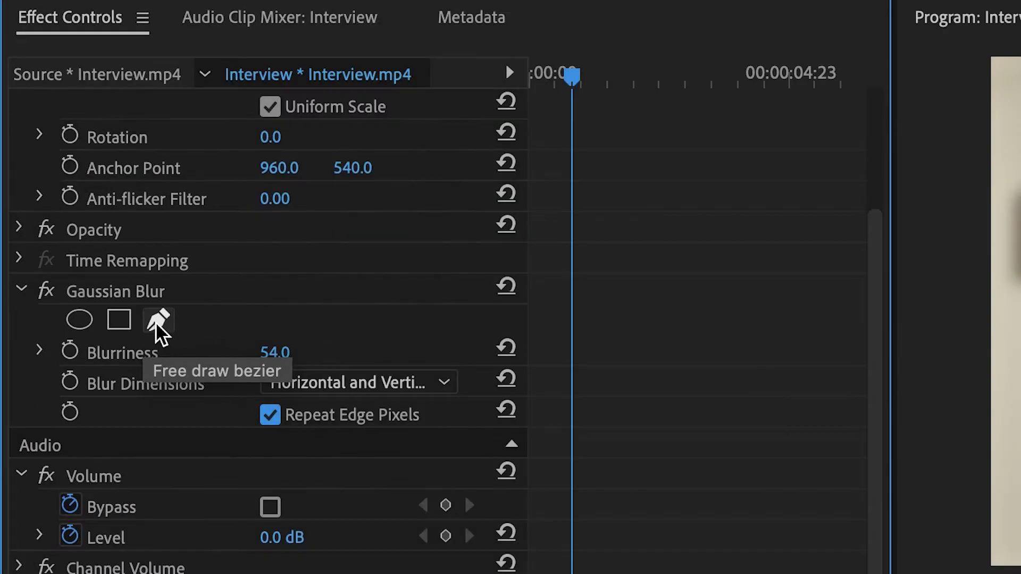
# Step: Draw a closed free-draw bezier mask for the Gaussian Blur around the woman's shoulders, hair and torso
pyautogui.click(158, 320)
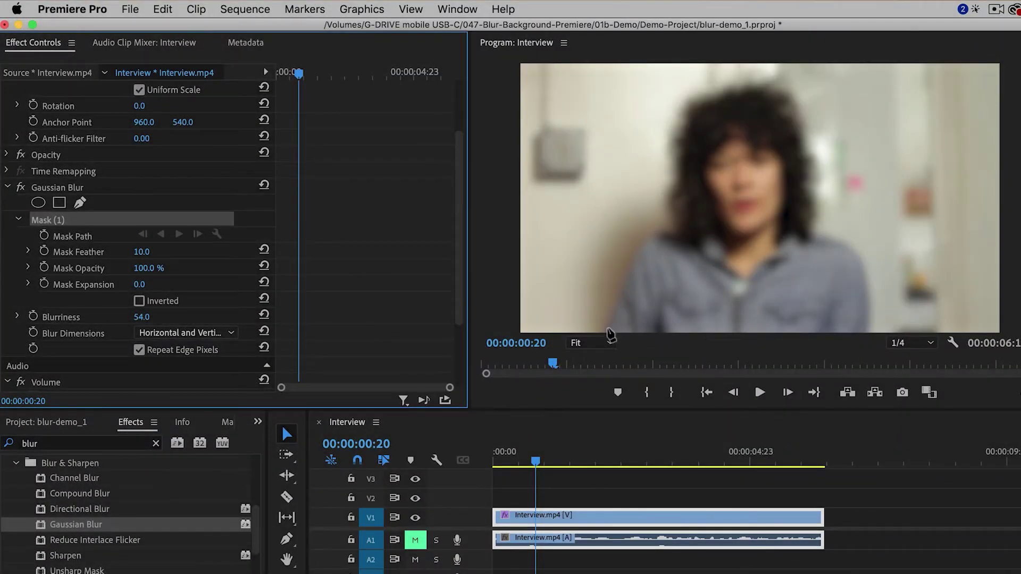
pyautogui.click(605, 330)
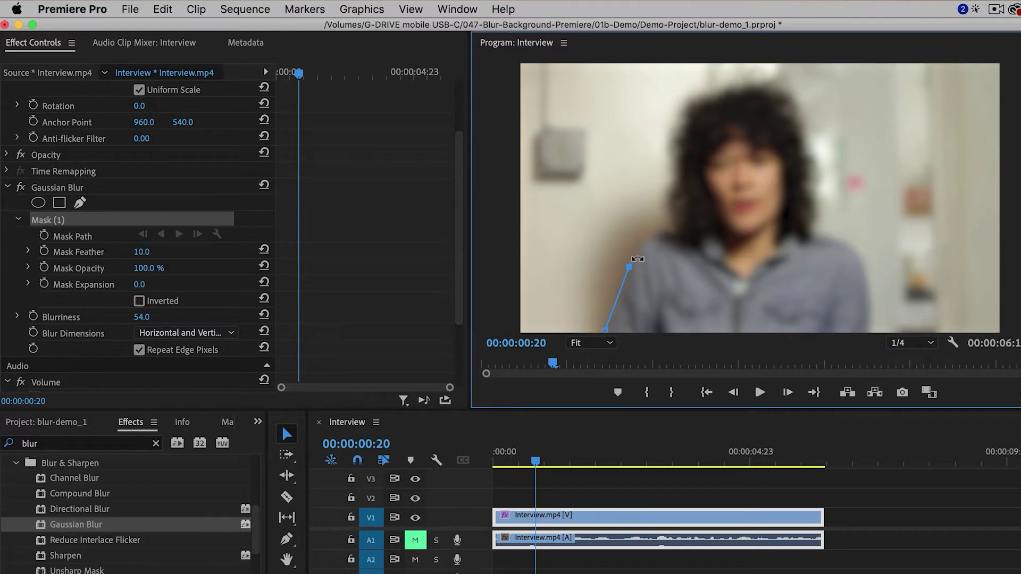
pyautogui.click(662, 234)
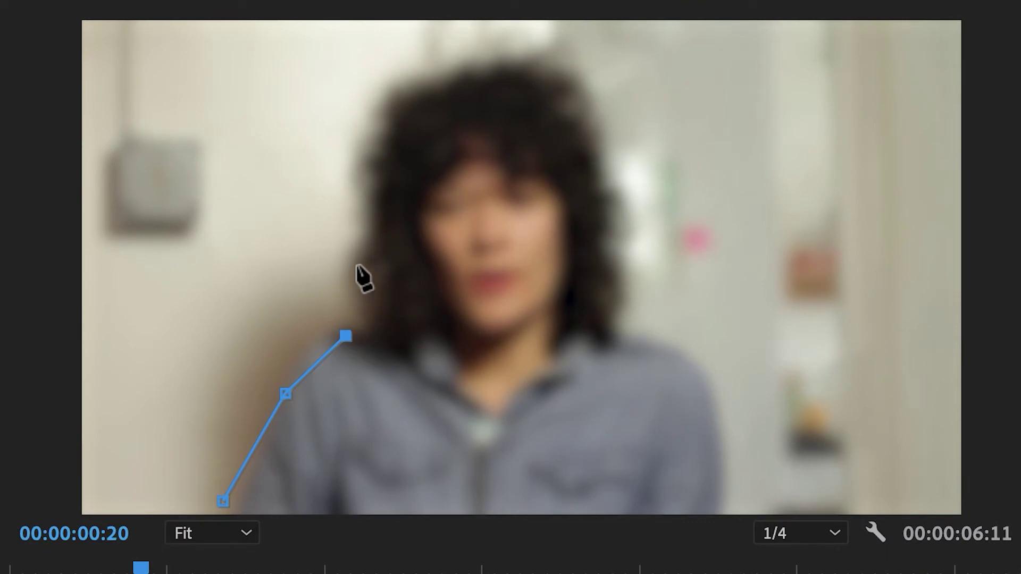
pyautogui.moveTo(363, 154); pyautogui.dragTo(376, 101)
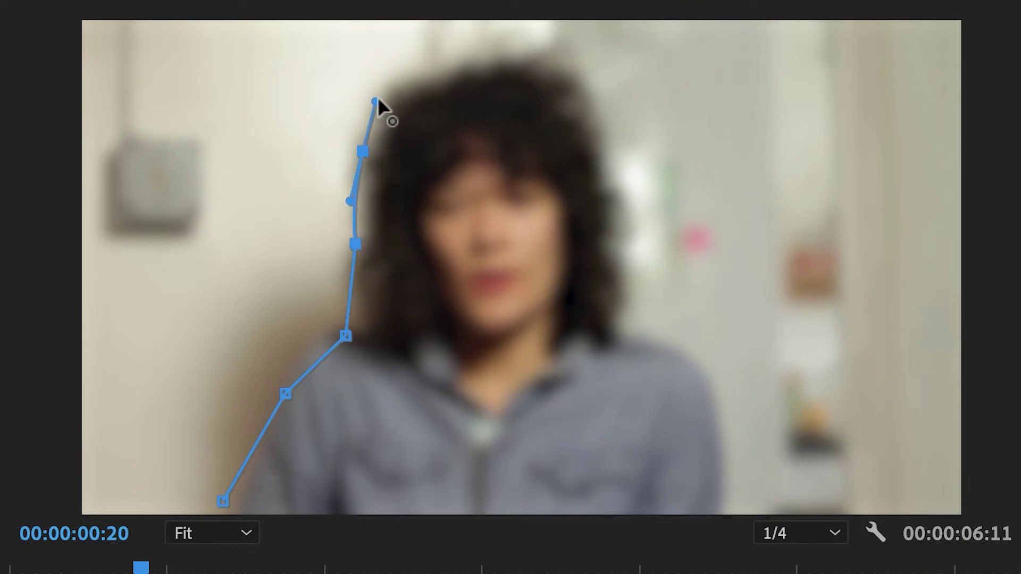
pyautogui.moveTo(440, 67); pyautogui.dragTo(440, 69)
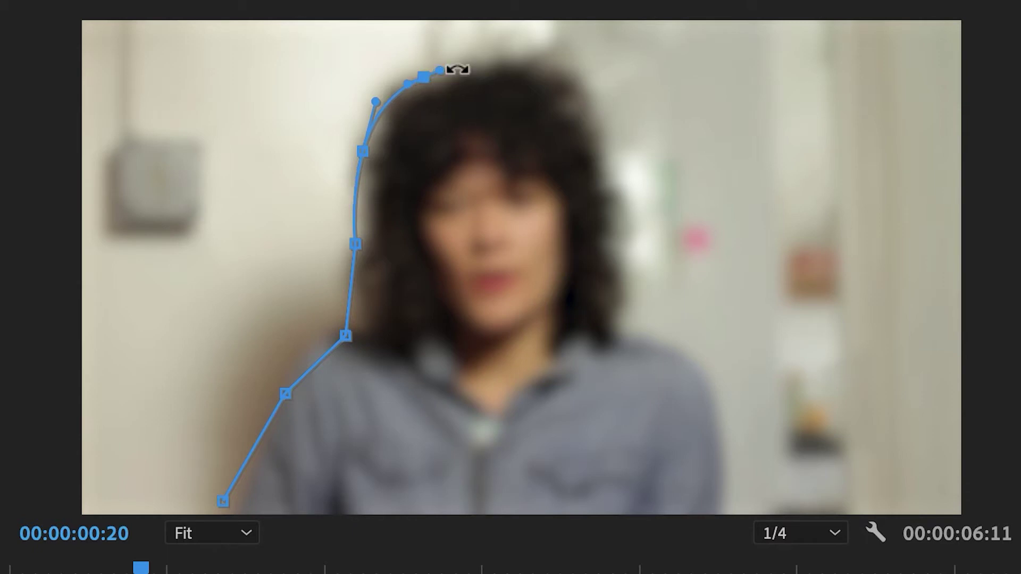
pyautogui.moveTo(536, 59); pyautogui.dragTo(539, 62)
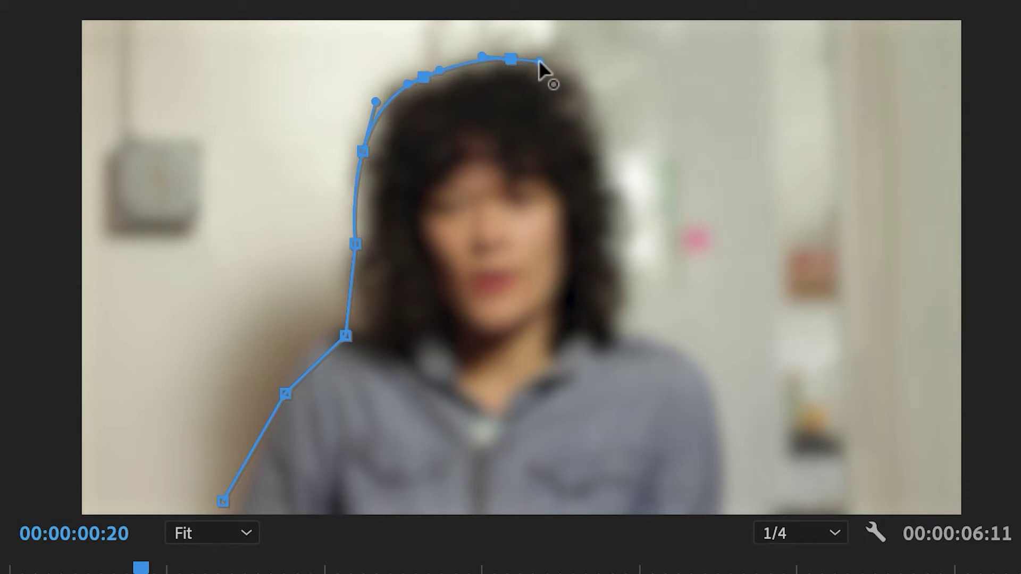
pyautogui.click(592, 100)
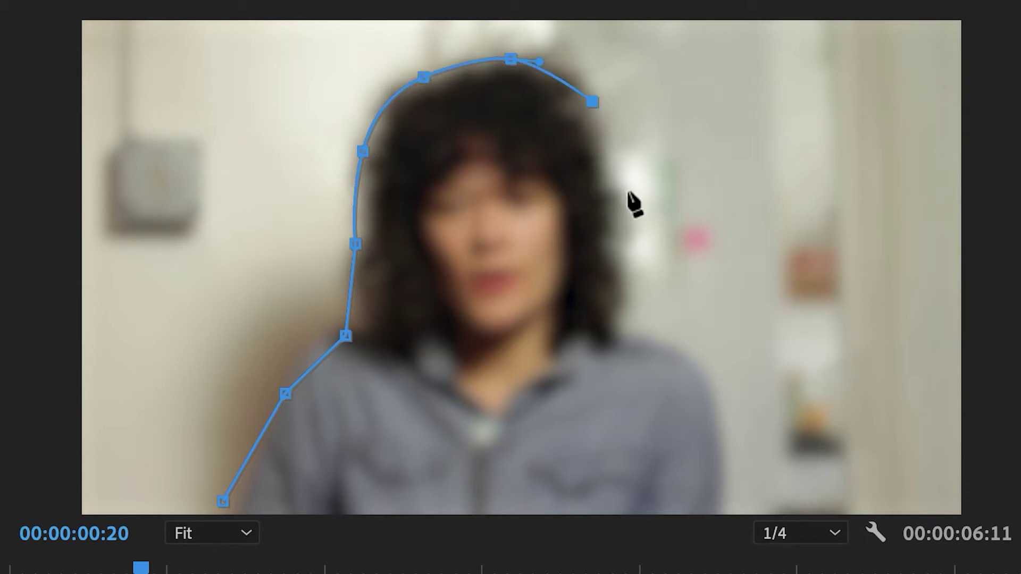
pyautogui.click(627, 304)
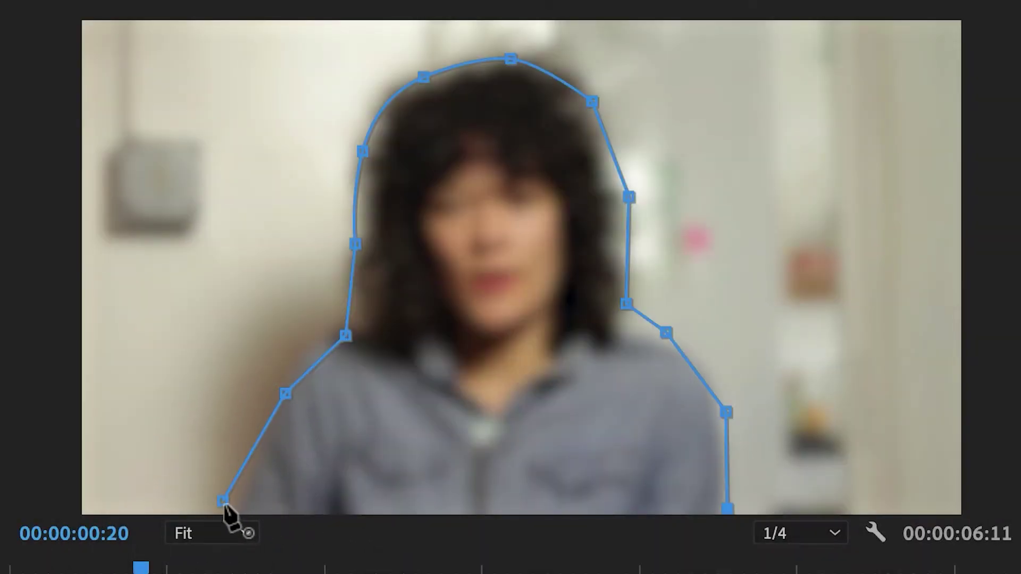
pyautogui.click(224, 502)
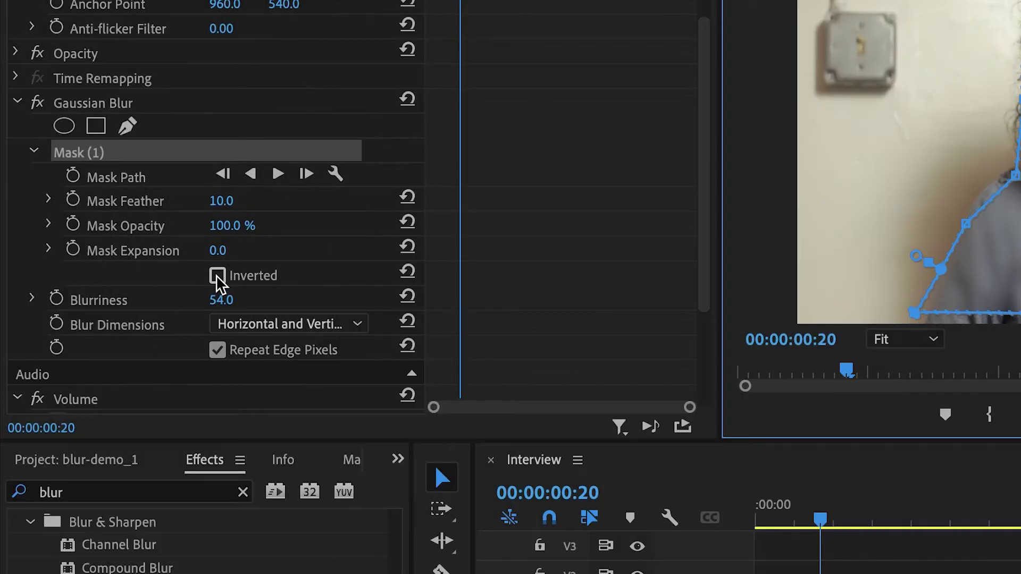
# Step: Invert the blur mask and play the sequence up to 00:00:02:14 to check the blurred background
pyautogui.click(218, 276)
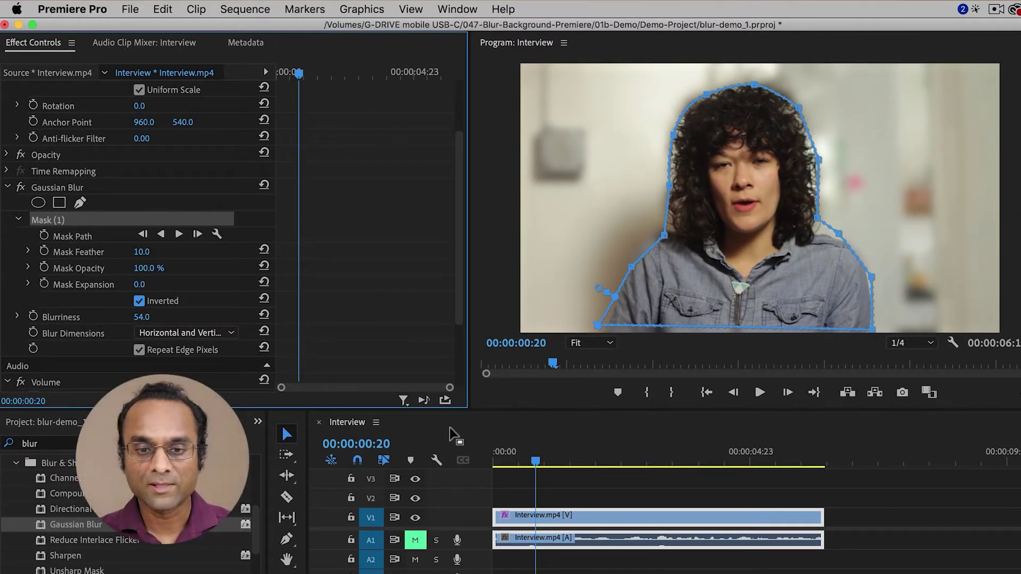
pyautogui.click(515, 458)
pyautogui.press('space')
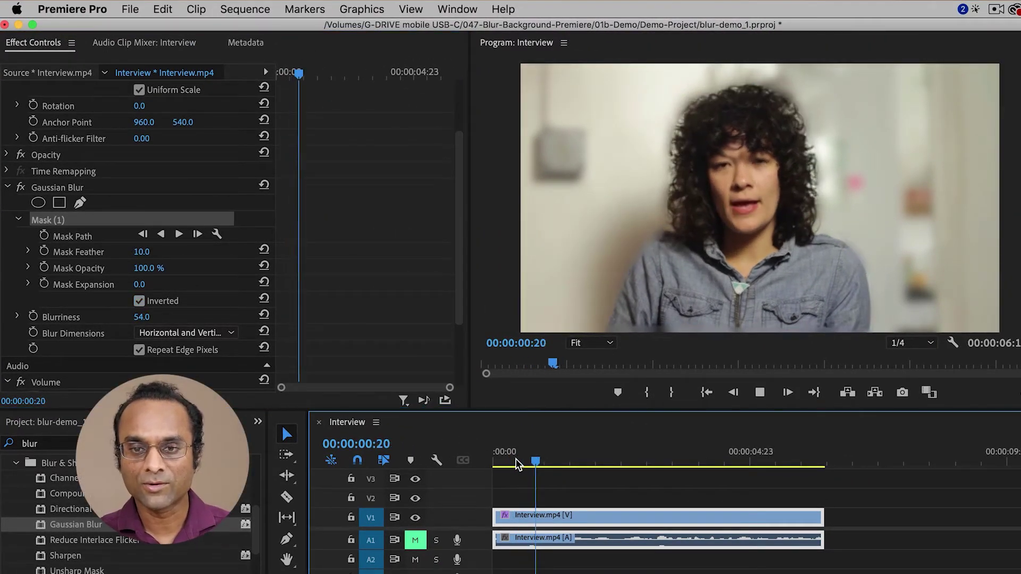
pyautogui.press('space')
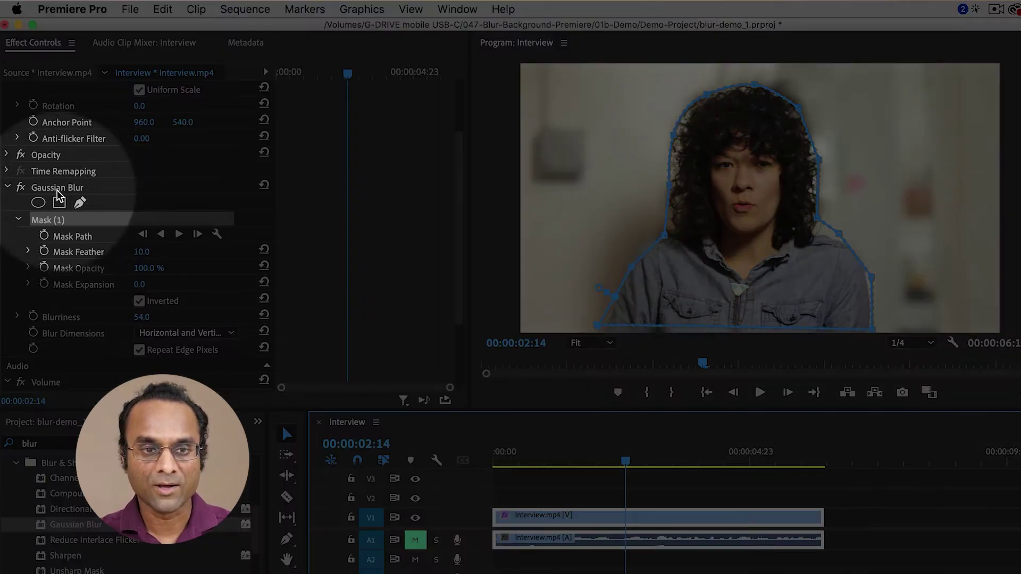
# Step: Reselect the mask and move its points to fit the woman's shoulder, the frame's lower edge and the side of her hair at 00:00:02:14
pyautogui.click(58, 188)
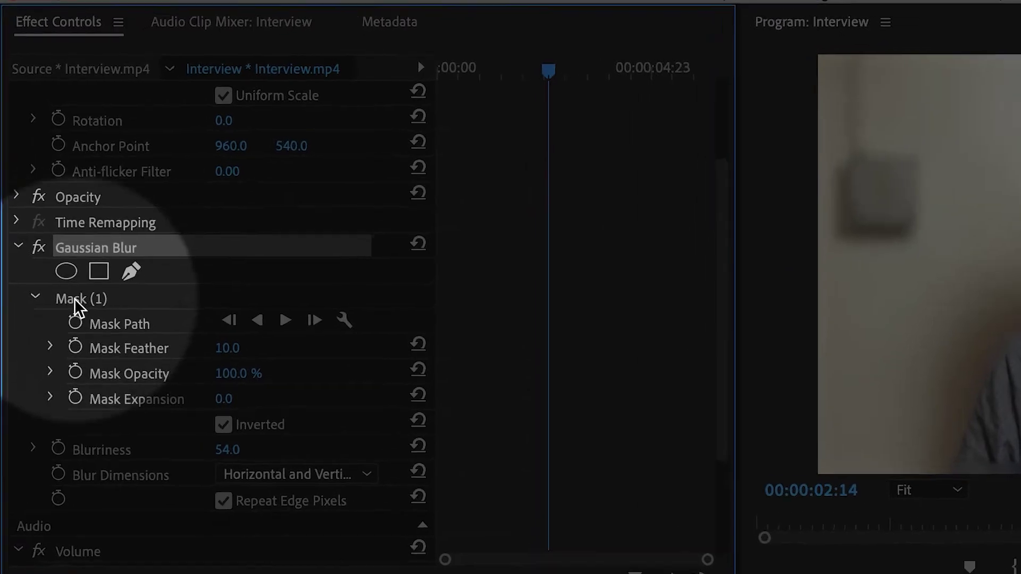
pyautogui.click(48, 219)
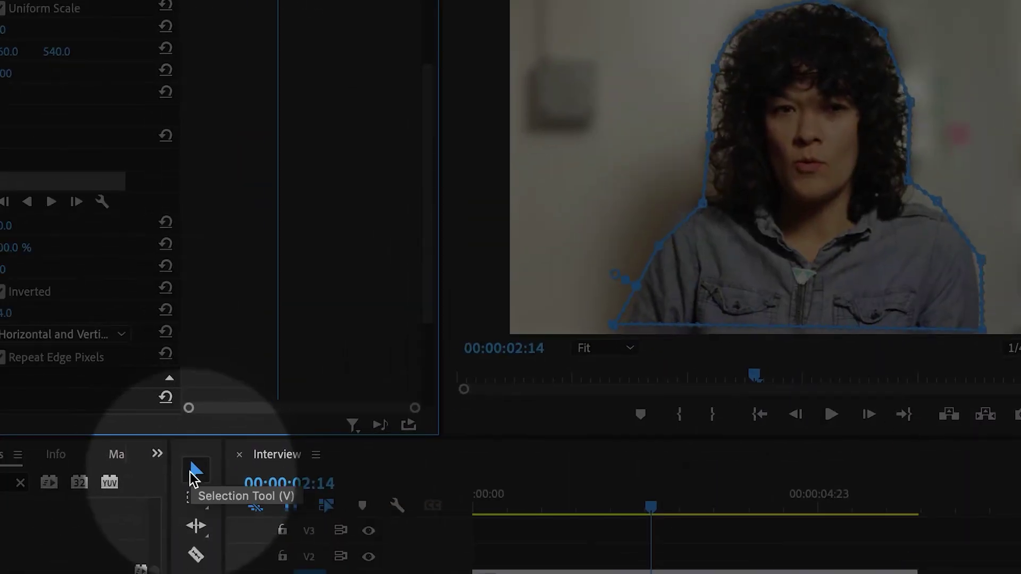
pyautogui.click(59, 542)
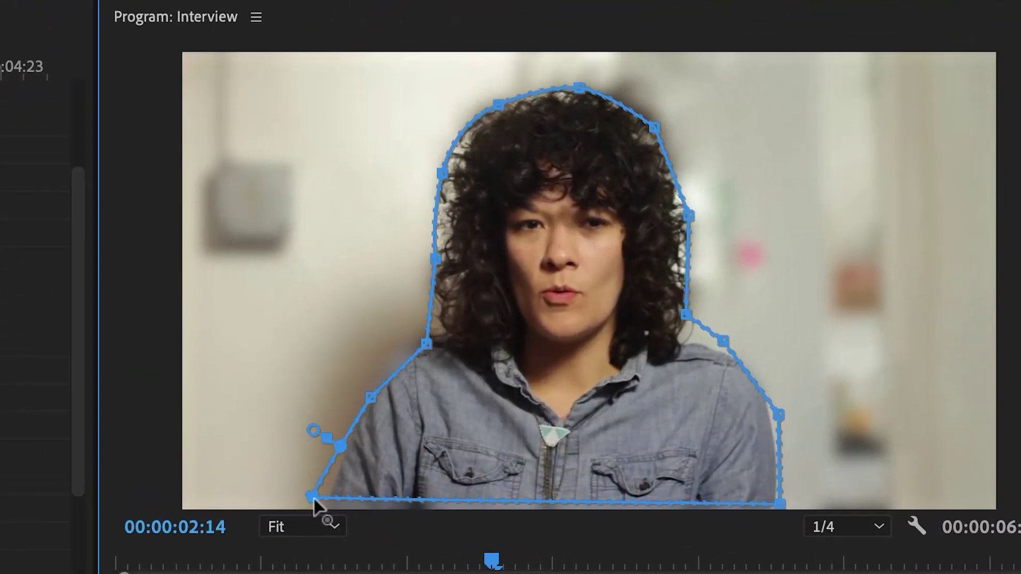
pyautogui.moveTo(370, 397); pyautogui.dragTo(374, 391)
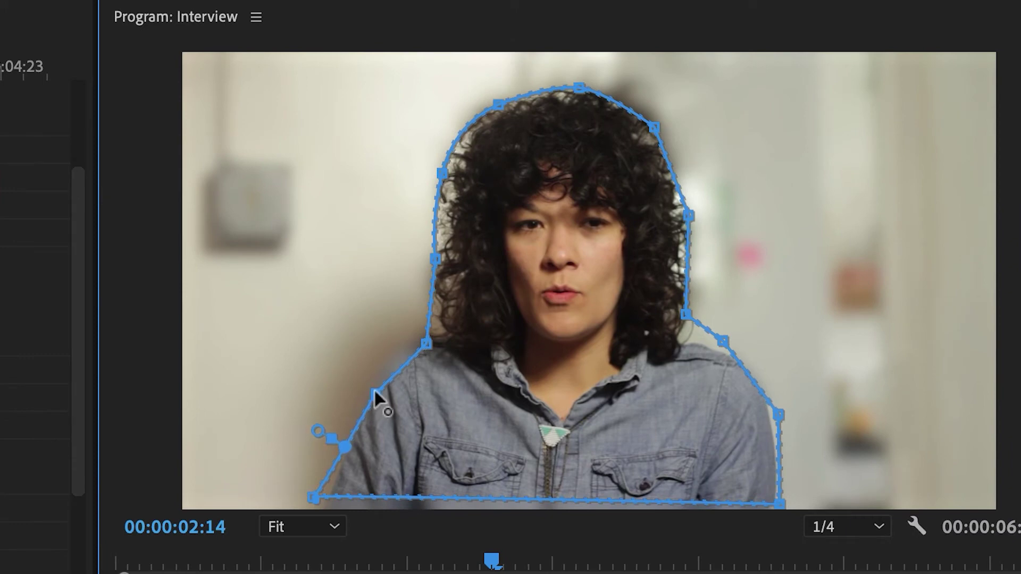
pyautogui.moveTo(427, 343); pyautogui.dragTo(423, 340)
pyautogui.moveTo(308, 496); pyautogui.dragTo(304, 512)
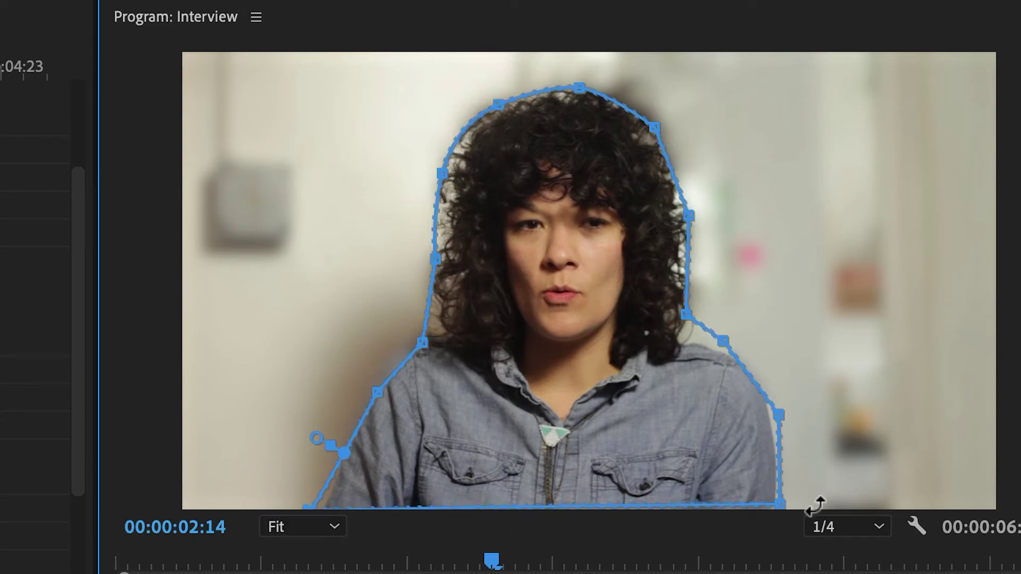
pyautogui.moveTo(782, 506); pyautogui.dragTo(780, 509)
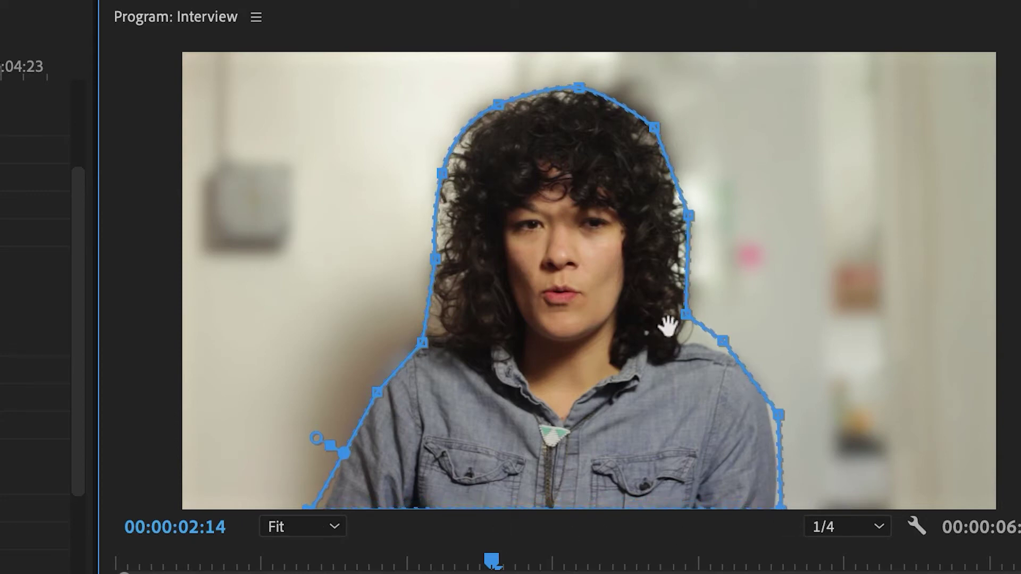
pyautogui.moveTo(652, 130); pyautogui.dragTo(660, 127)
pyautogui.moveTo(691, 215); pyautogui.dragTo(694, 216)
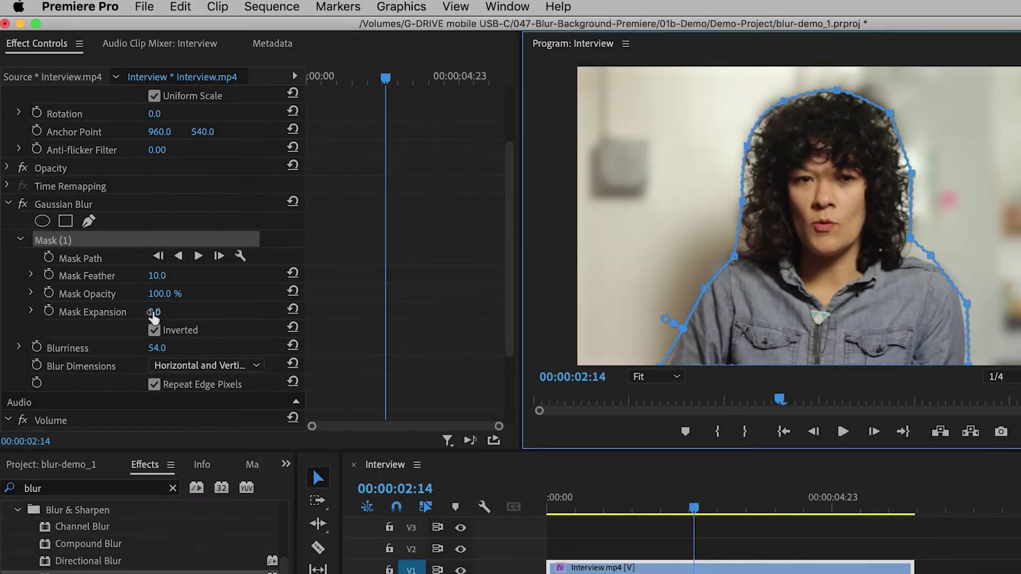
# Step: Set the blur mask's Mask Expansion to 22 and its Mask Feather to 42
pyautogui.click(153, 312)
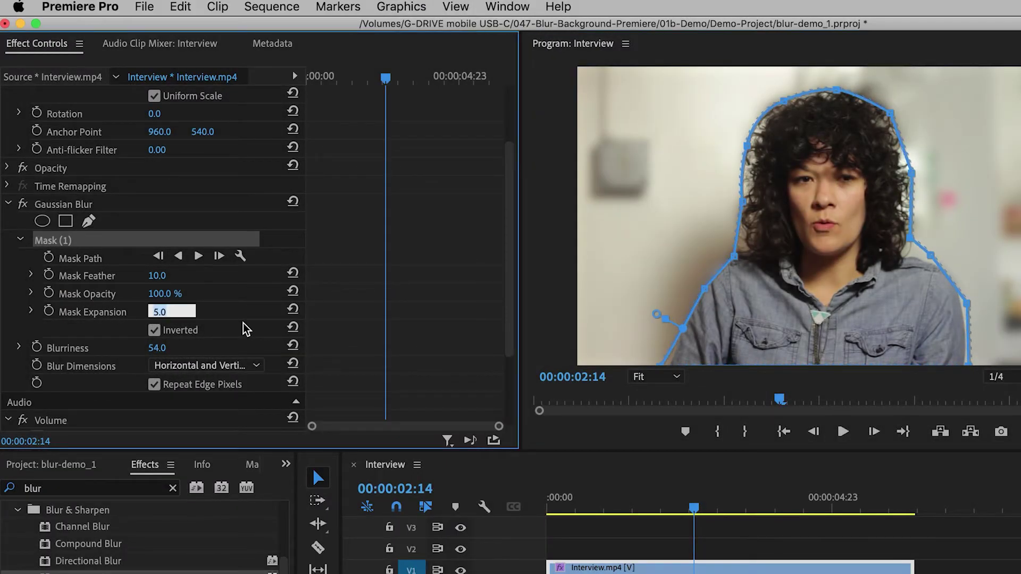
pyautogui.press('Up')
pyautogui.press('Up')
pyautogui.press('Up')
pyautogui.press('Up')
pyautogui.press('Up')
pyautogui.press('Up')
pyautogui.press('Up')
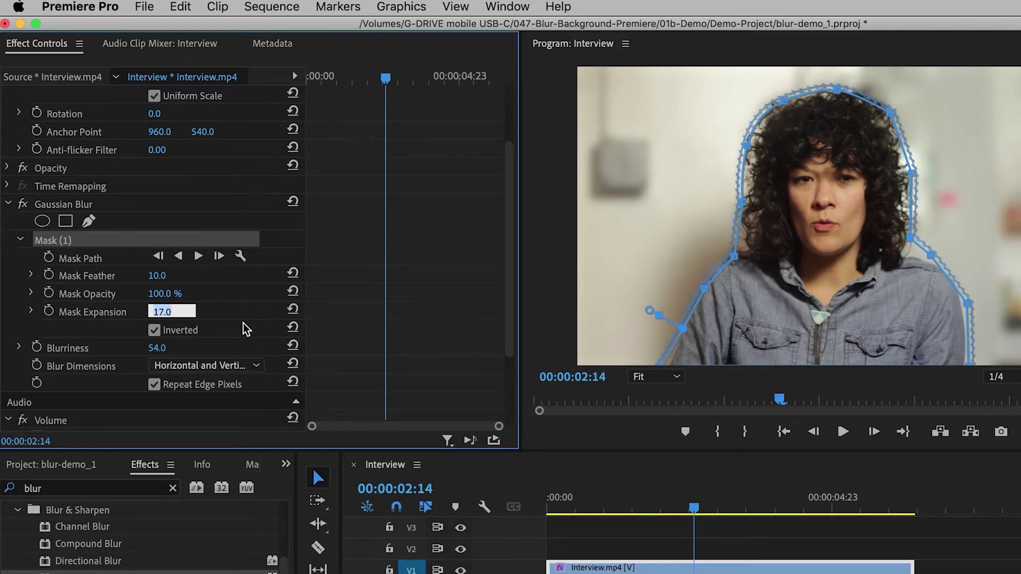
pyautogui.press('Up')
pyautogui.press('Up')
pyautogui.press('Up')
pyautogui.press('Up')
pyautogui.press('Up')
pyautogui.press('Up')
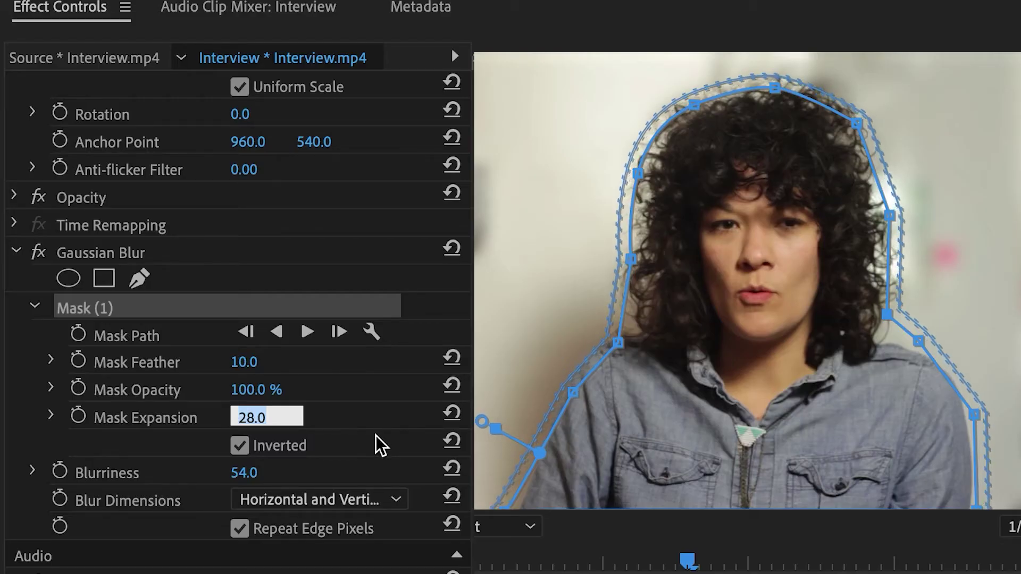
pyautogui.press('Down')
pyautogui.press('Down')
pyautogui.press('Down')
pyautogui.press('Down')
pyautogui.press('Down')
pyautogui.press('Down')
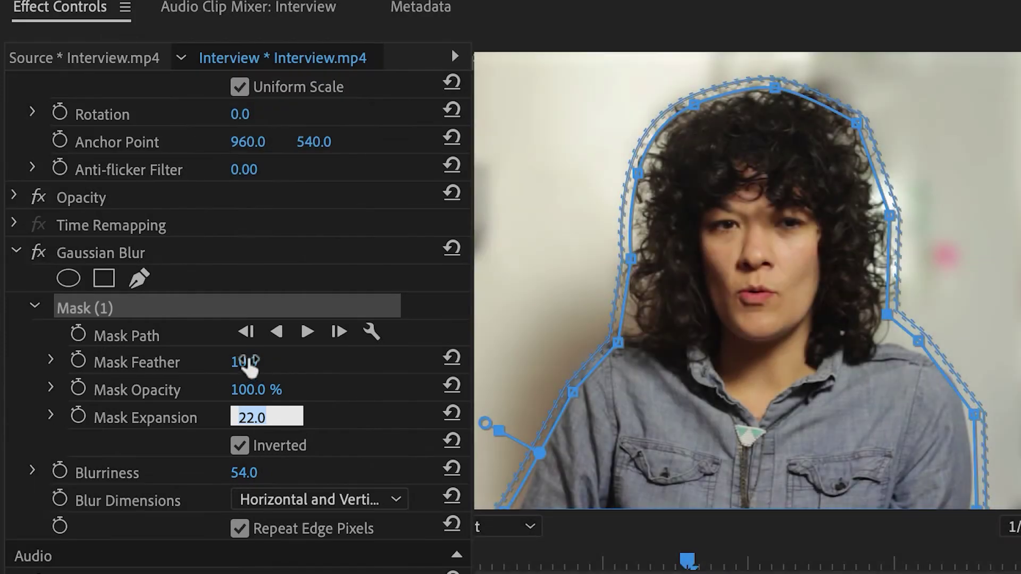
pyautogui.press('Return')
pyautogui.moveTo(244, 362); pyautogui.dragTo(258, 363)
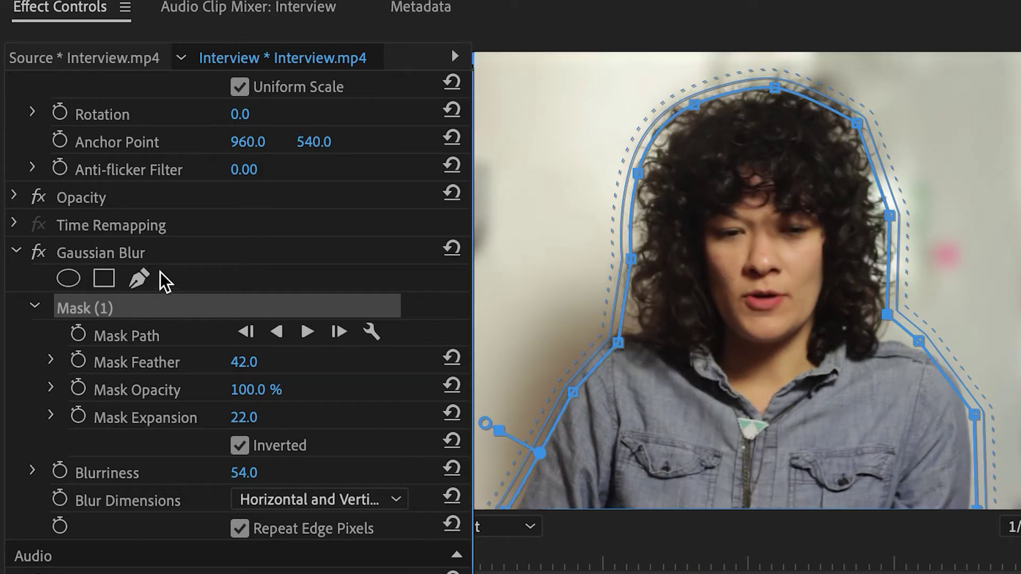
# Step: Hide the mask outline, toggle the Gaussian Blur to compare before and after, and scrub the sequence back to 00:00:04:08
pyautogui.click(122, 255)
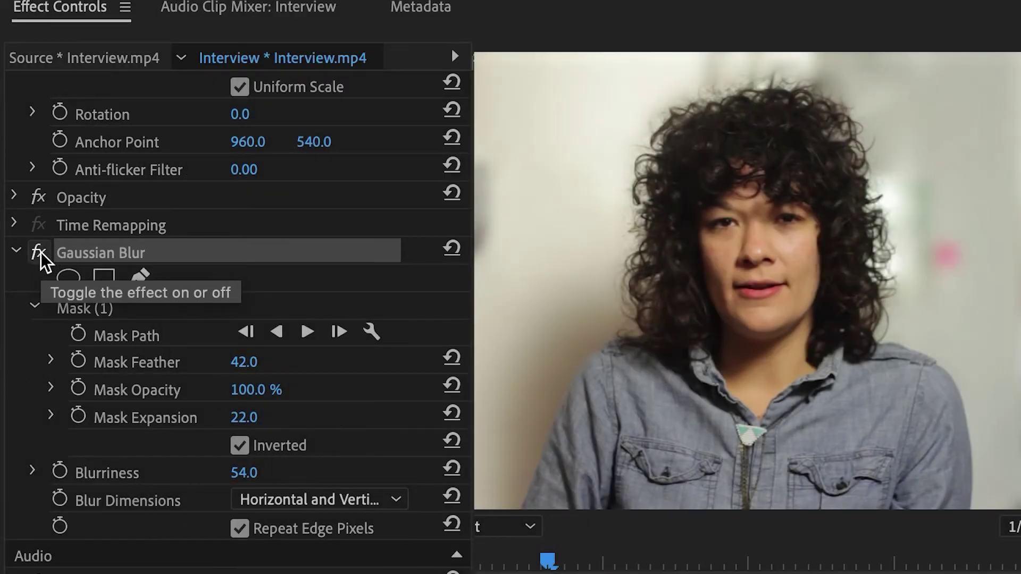
pyautogui.click(39, 253)
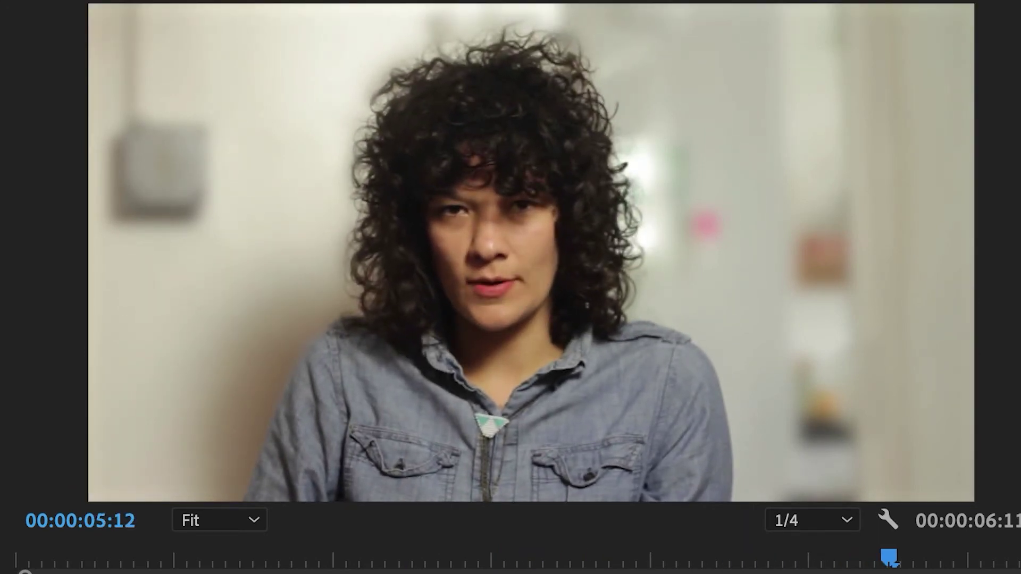
pyautogui.moveTo(893, 561); pyautogui.dragTo(706, 563)
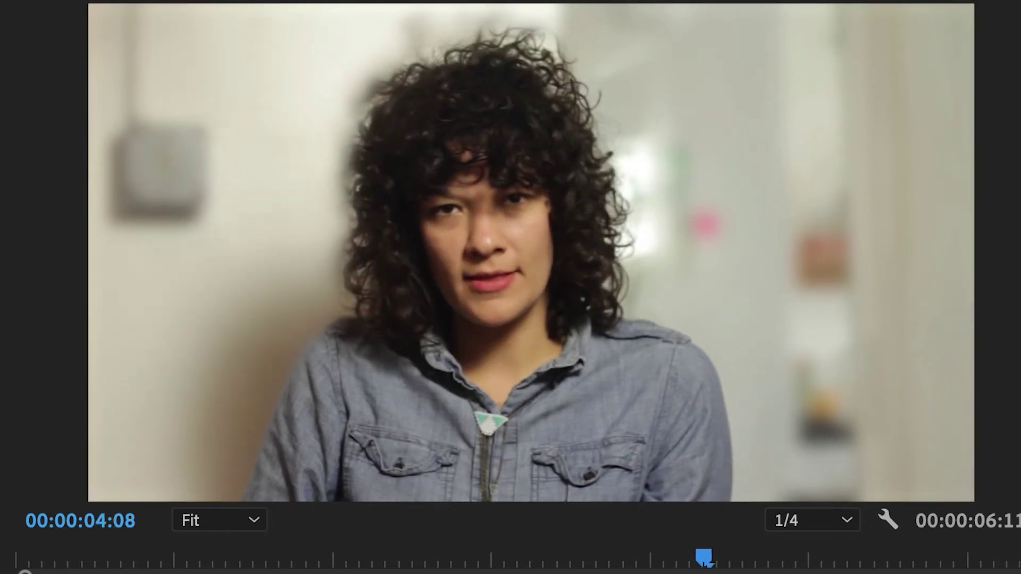
# Step: Select the blur mask, find where the woman starts moving at 00:00:03:22, and turn on Mask Path animation there
pyautogui.moveTo(706, 564); pyautogui.dragTo(611, 563)
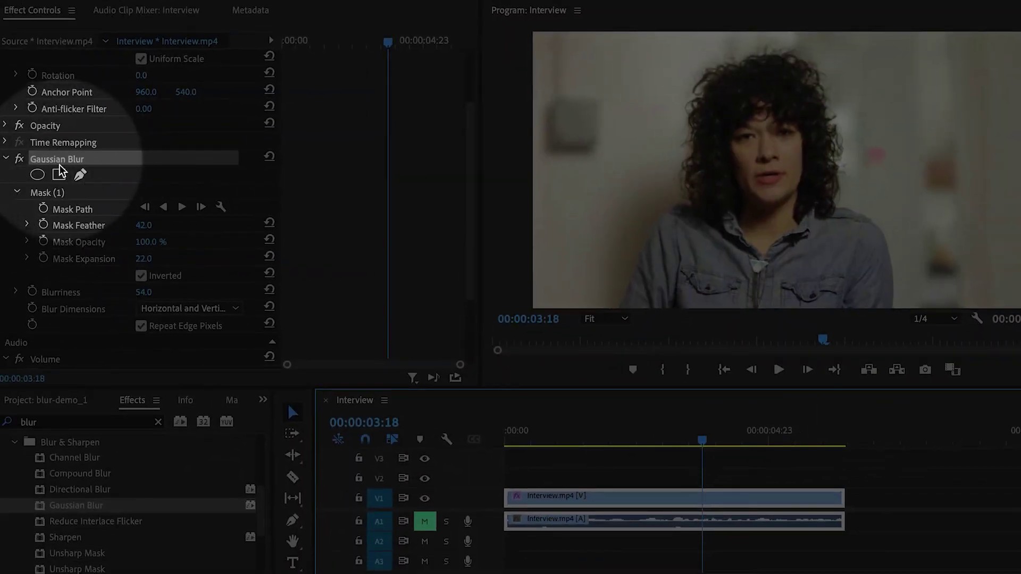
pyautogui.click(53, 194)
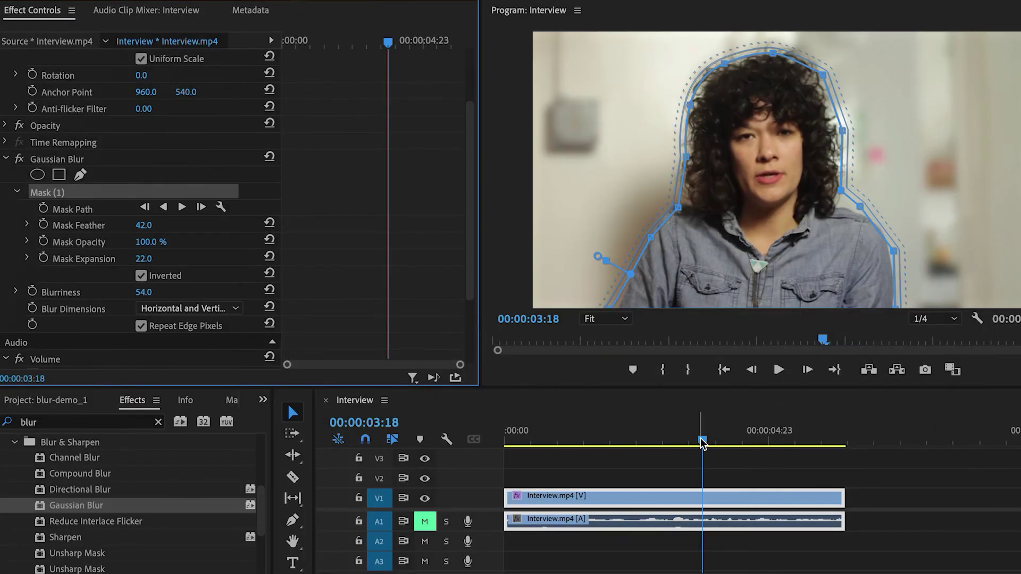
pyautogui.moveTo(703, 442)
pyautogui.mouseDown()
pyautogui.moveTo(726, 444)
pyautogui.moveTo(713, 446)
pyautogui.mouseUp()
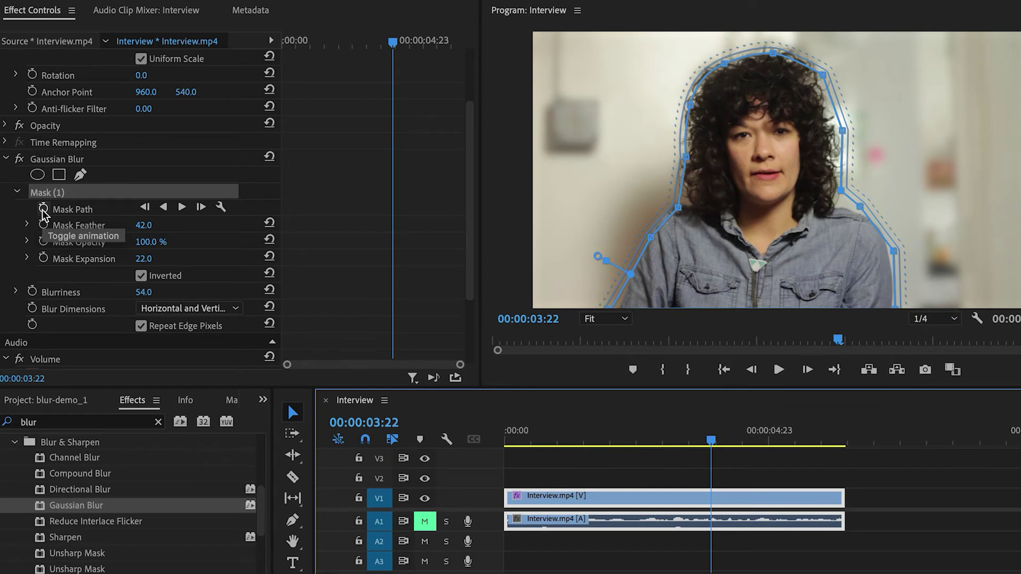
pyautogui.click(43, 209)
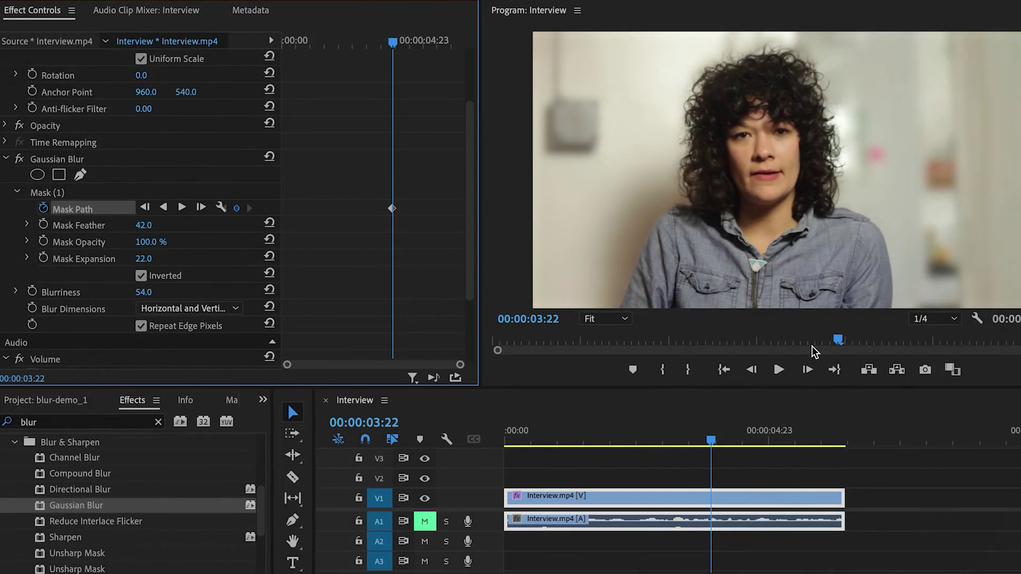
# Step: At 00:00:04:05, reselect the blur mask and shift it slightly left to follow the woman's head, adding a Mask Path keyframe
pyautogui.moveTo(715, 444); pyautogui.dragTo(729, 445)
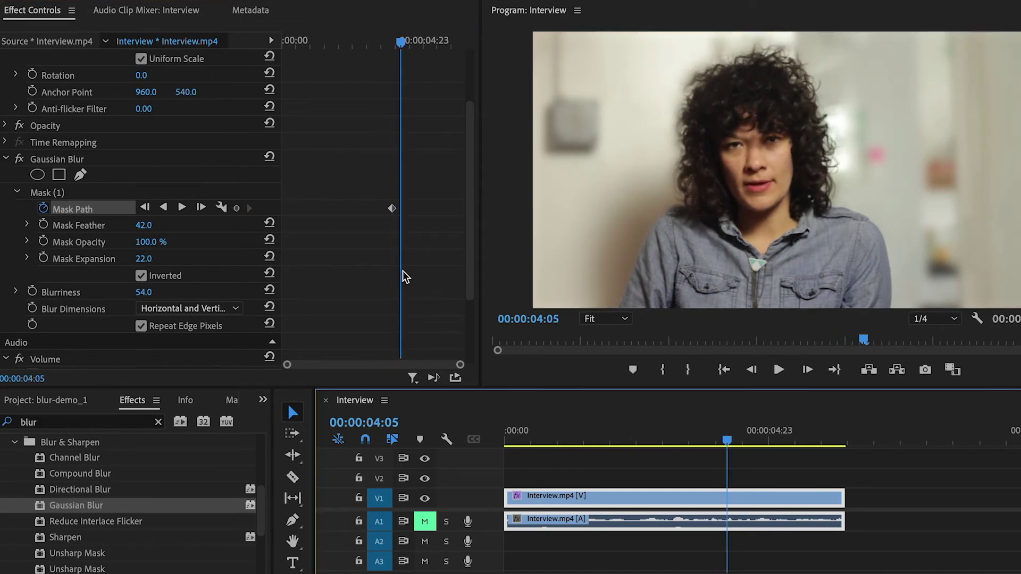
pyautogui.click(96, 196)
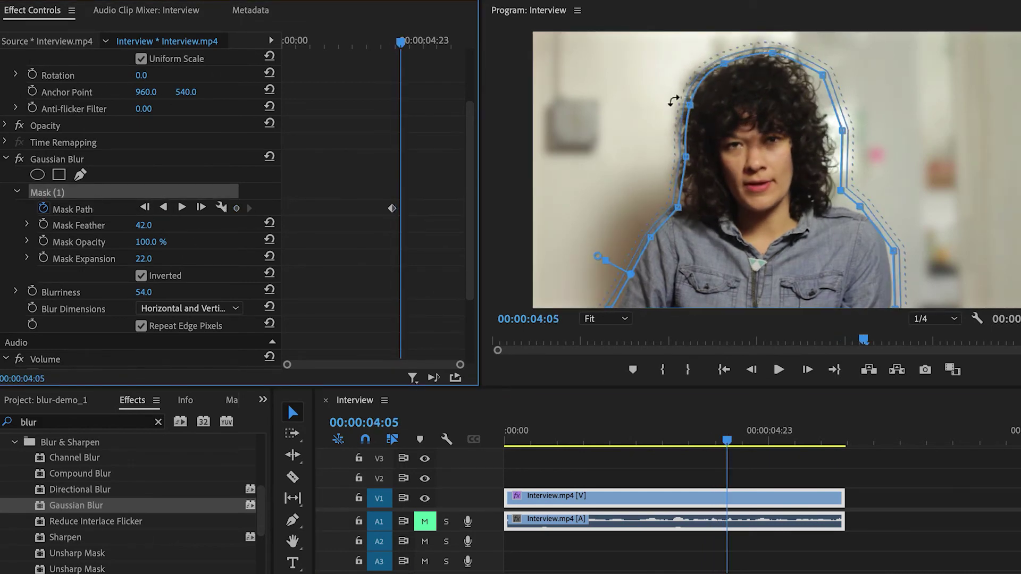
pyautogui.moveTo(755, 156); pyautogui.dragTo(746, 154)
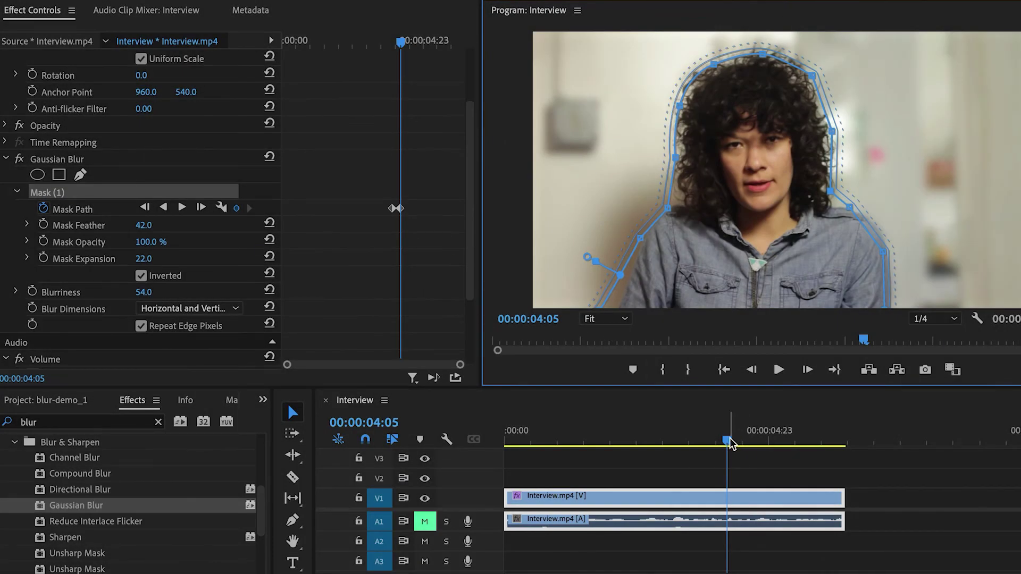
# Step: Keyframe the mask's position twice more, nudging it left shortly after 00:00:04:05 and moving it right around the woman at 00:00:05:15
pyautogui.moveTo(730, 444); pyautogui.dragTo(750, 442)
pyautogui.moveTo(759, 274); pyautogui.dragTo(757, 273)
pyautogui.moveTo(748, 442); pyautogui.dragTo(803, 445)
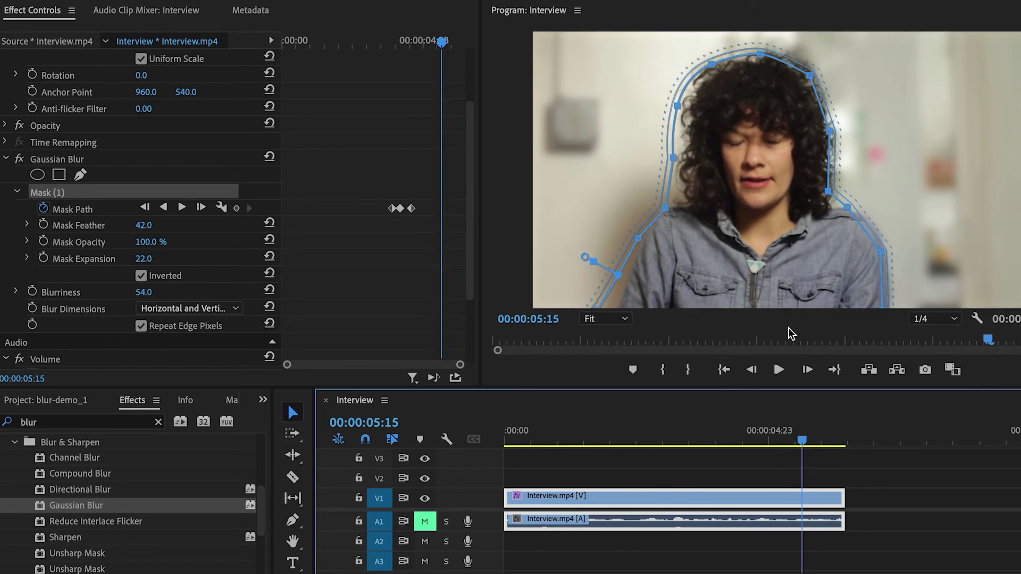
pyautogui.moveTo(770, 169); pyautogui.dragTo(778, 150)
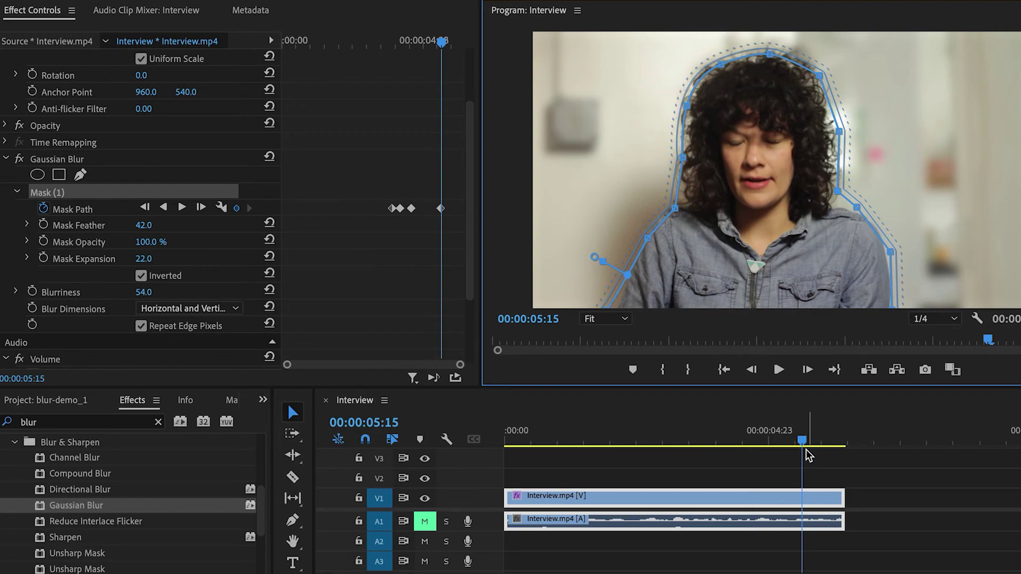
# Step: Scrub on to 00:00:06:04 and play the sequence from its start to check that the mask follows the woman
pyautogui.moveTo(803, 444); pyautogui.dragTo(825, 445)
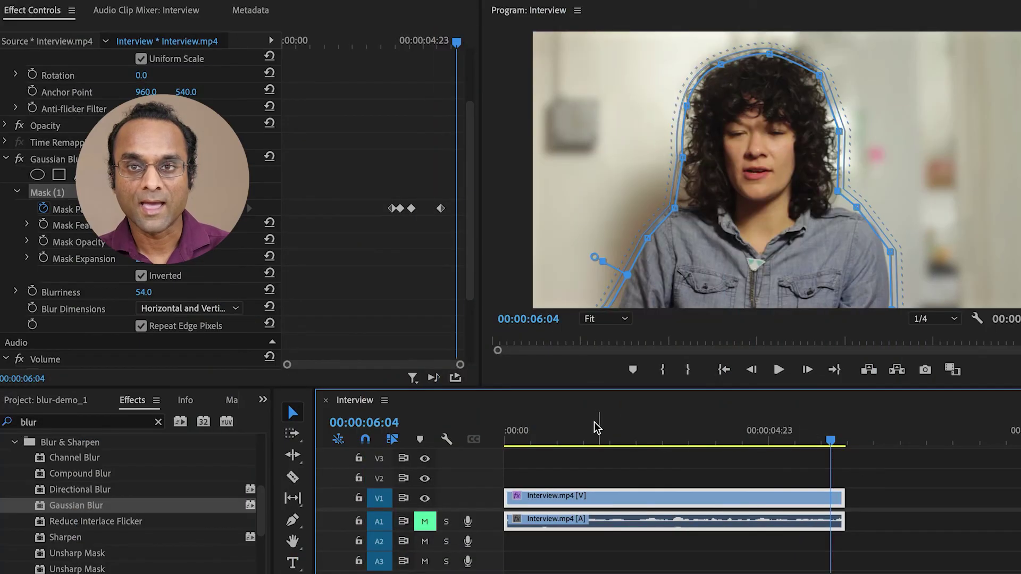
pyautogui.moveTo(560, 432); pyautogui.dragTo(508, 443)
pyautogui.press('space')
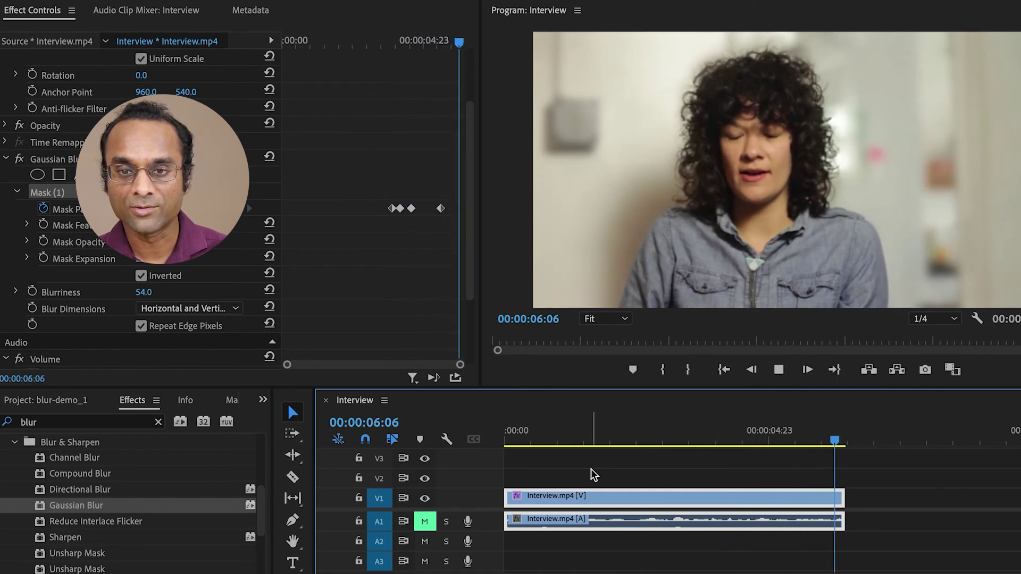
# Step: Go to 00:00:02:00, reselect the interview clip, and toggle the Gaussian Blur off and on to compare before and after
pyautogui.click(610, 454)
pyautogui.click(611, 444)
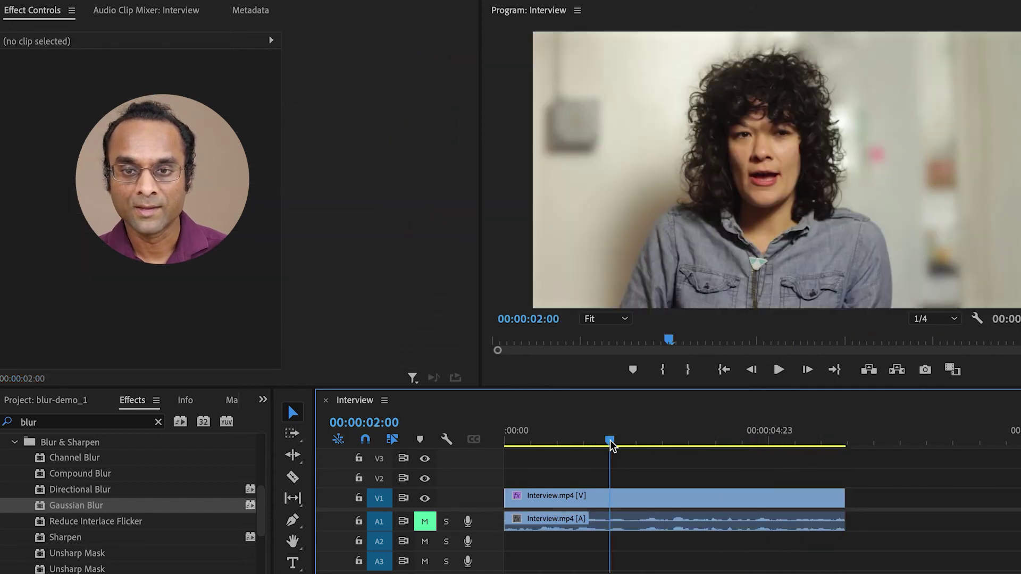
pyautogui.click(540, 494)
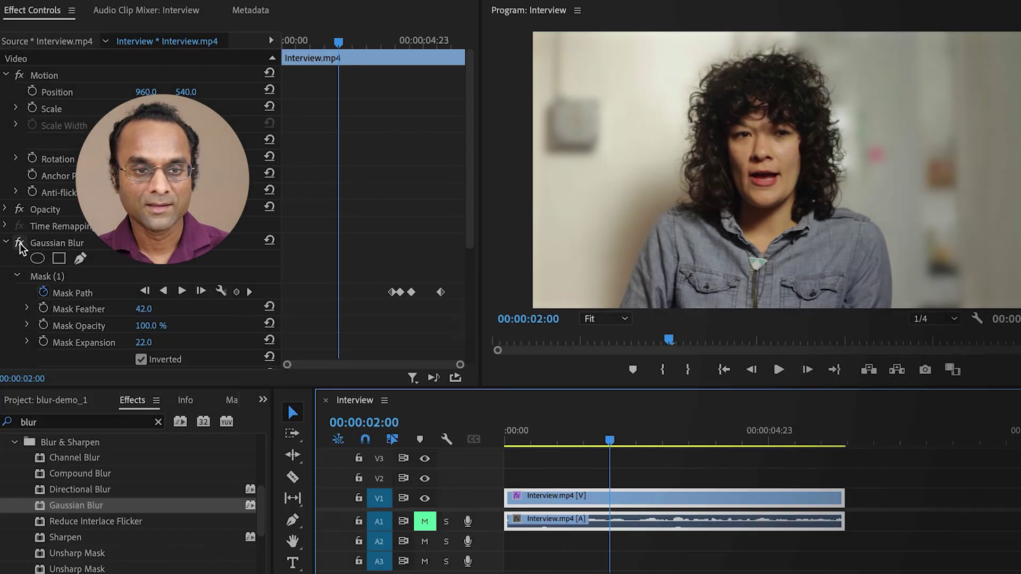
pyautogui.click(18, 244)
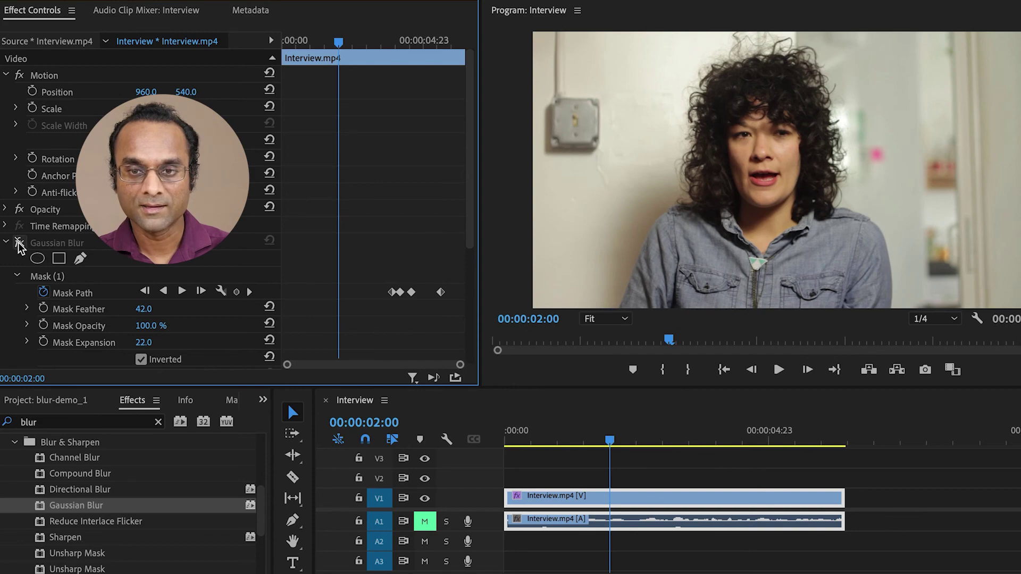
pyautogui.click(19, 245)
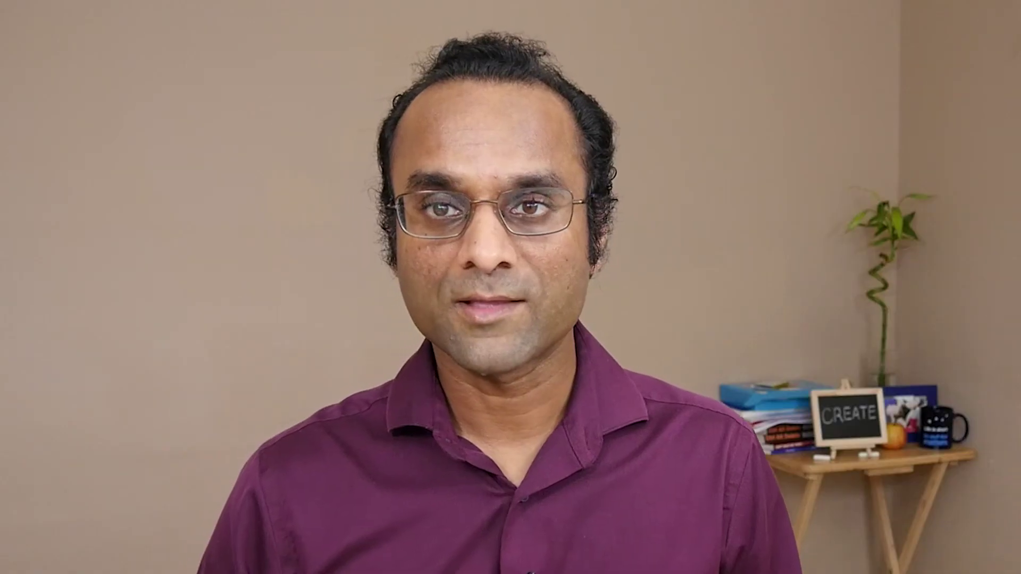